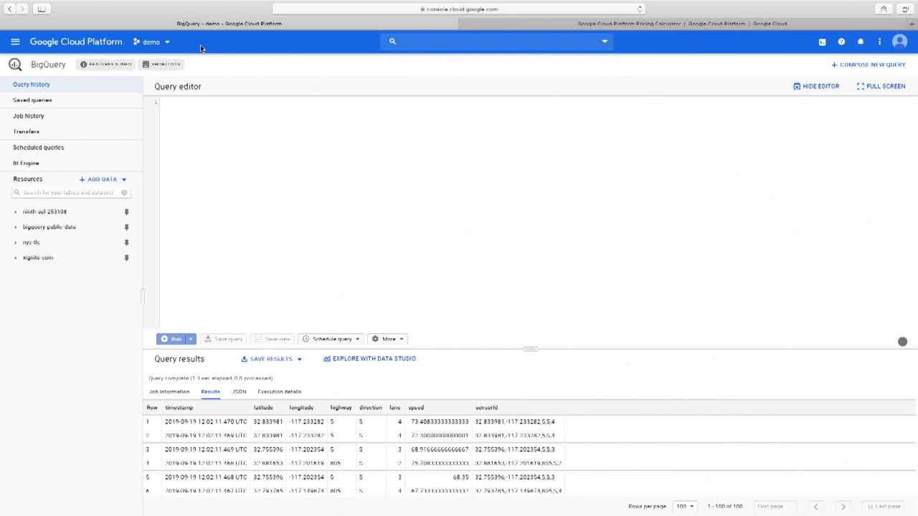
# Copy the query counting '.go' files in bigquery-public-data.github_repos.files from the Evernote note into the BigQuery query editor, and enlarge the page.
pyautogui.click(202, 102)
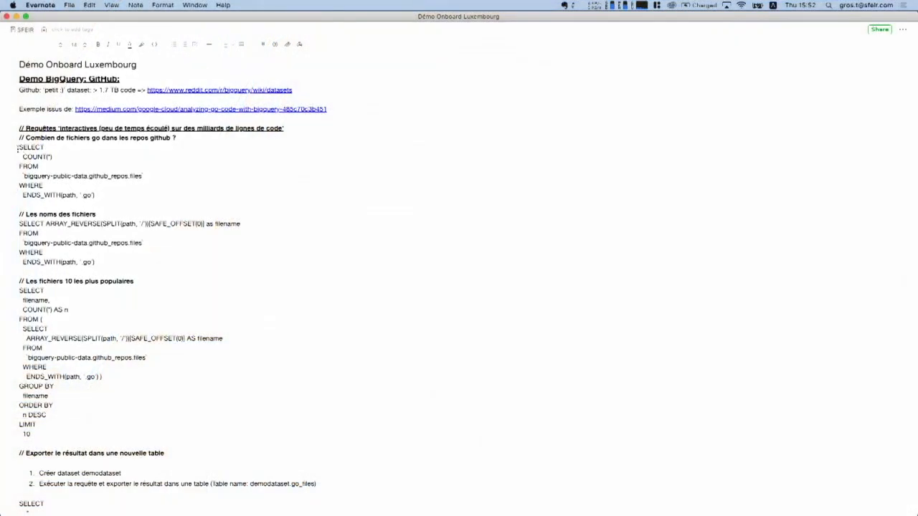
pyautogui.moveTo(18, 148); pyautogui.dragTo(94, 198)
pyautogui.press('super+c')
pyautogui.hotkey('ctrl', 'Right')
pyautogui.hotkey('ctrl', 'Right')
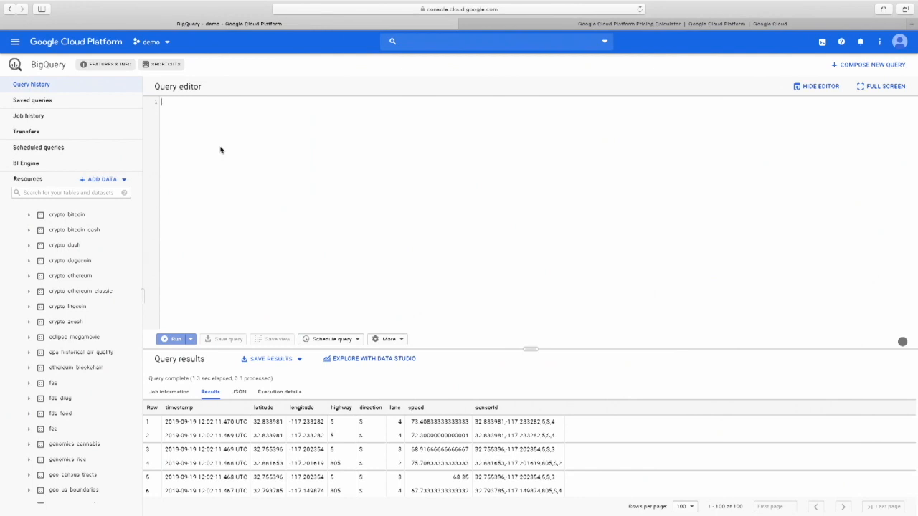
pyautogui.press('super+v')
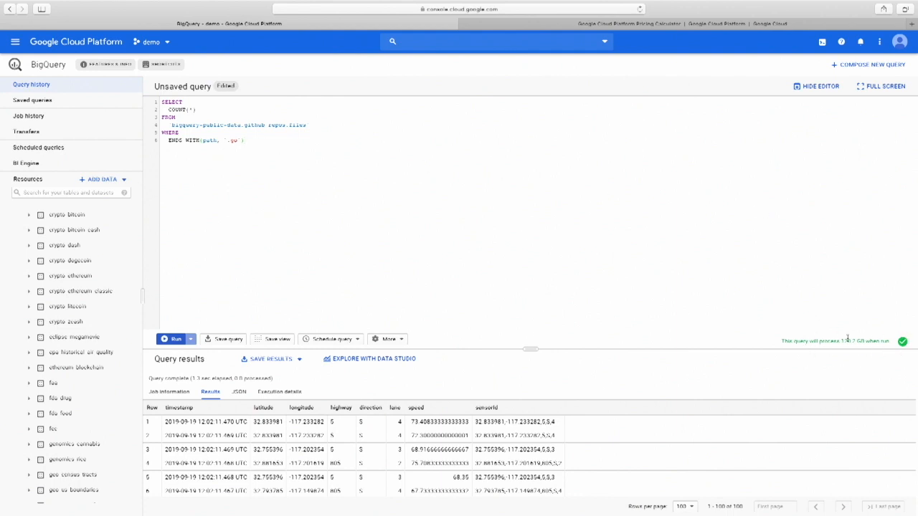
pyautogui.press('super+equal')
pyautogui.press('super+equal')
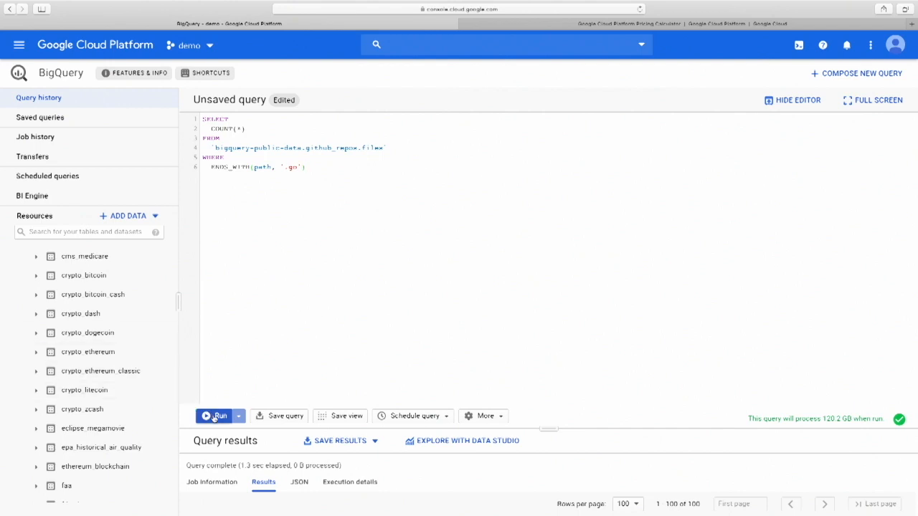
pyautogui.click(485, 416)
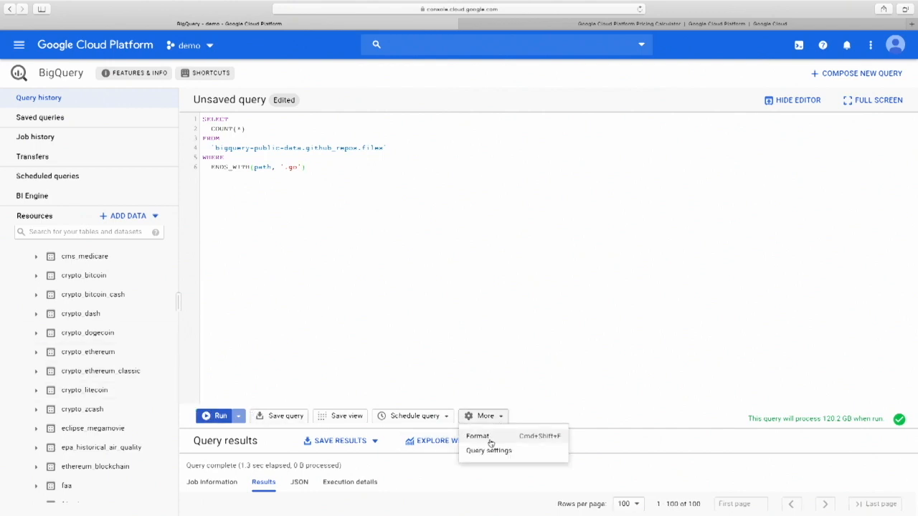
pyautogui.click(489, 450)
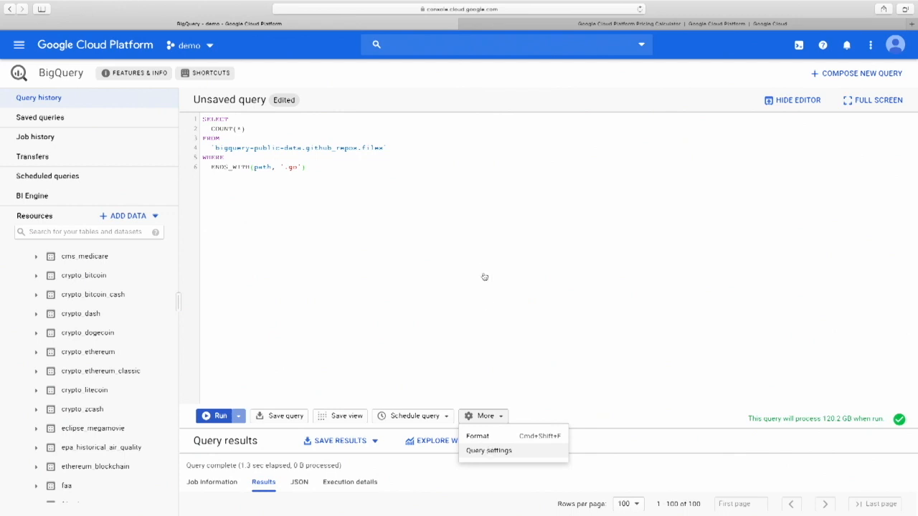
pyautogui.scroll(-2, 616, 289)
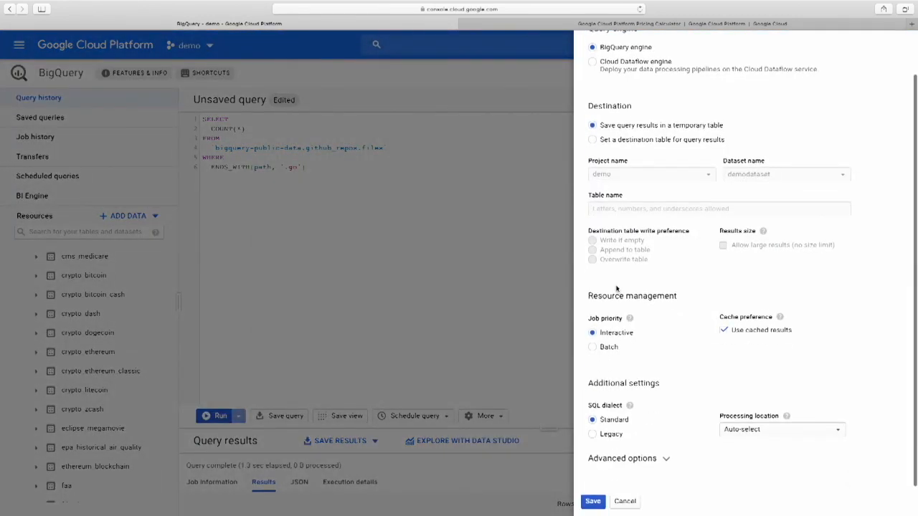
pyautogui.click(723, 334)
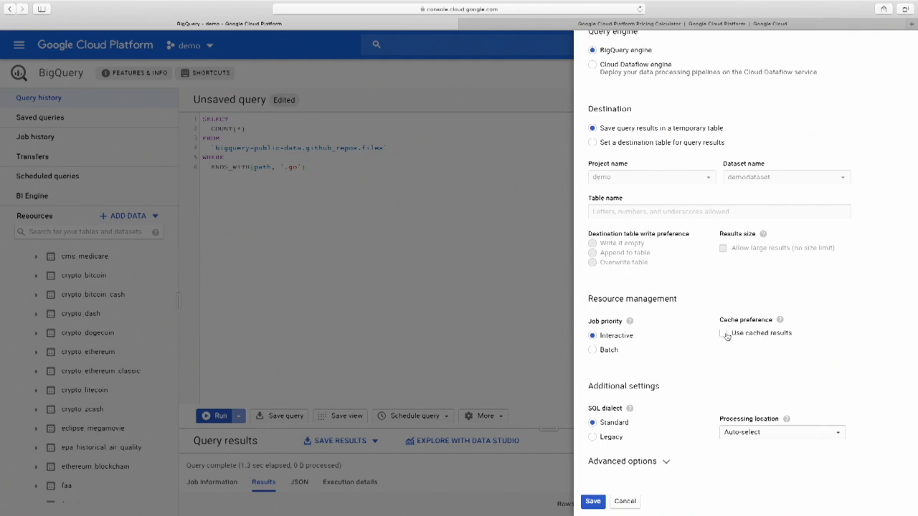
pyautogui.click(478, 297)
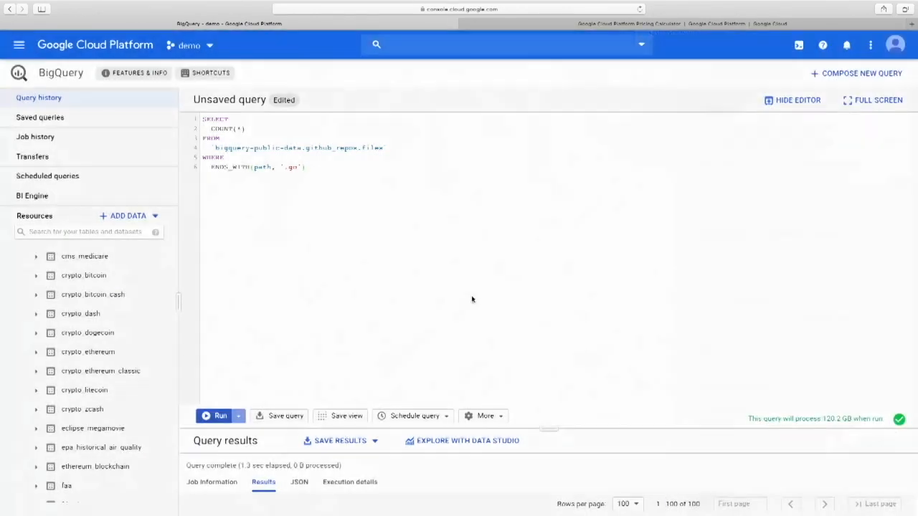
# Run the query counting '.go' files and enlarge the query results area.
pyautogui.click(214, 416)
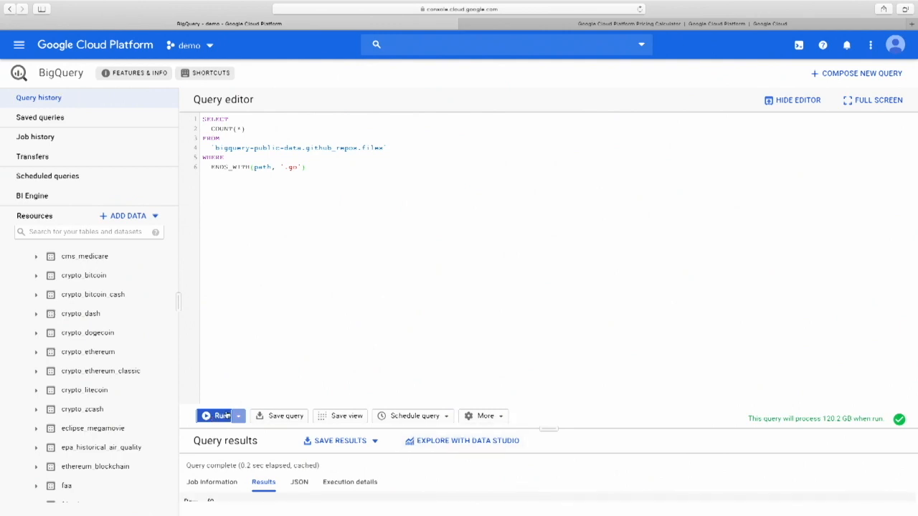
pyautogui.click(221, 414)
pyautogui.moveTo(550, 428); pyautogui.dragTo(549, 337)
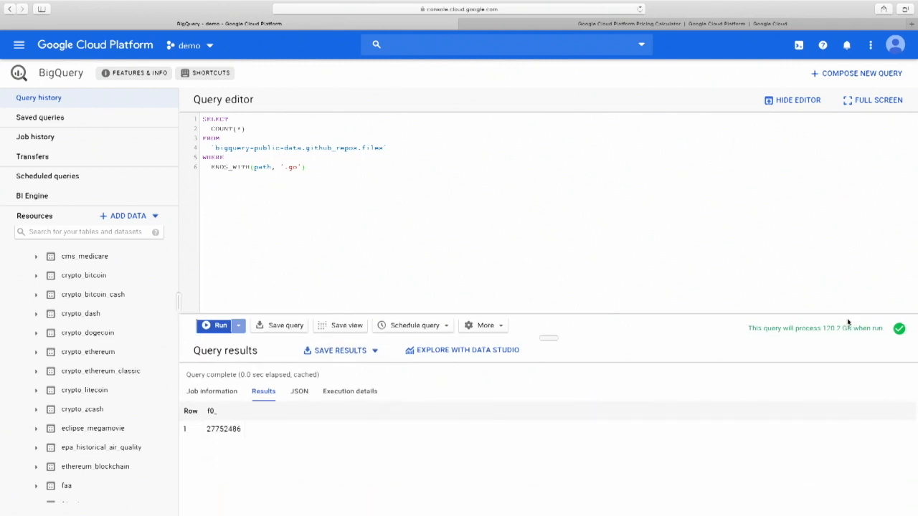
# Disable the use of cached results in the query settings, save them and rerun the '.go' file count query.
pyautogui.click(482, 329)
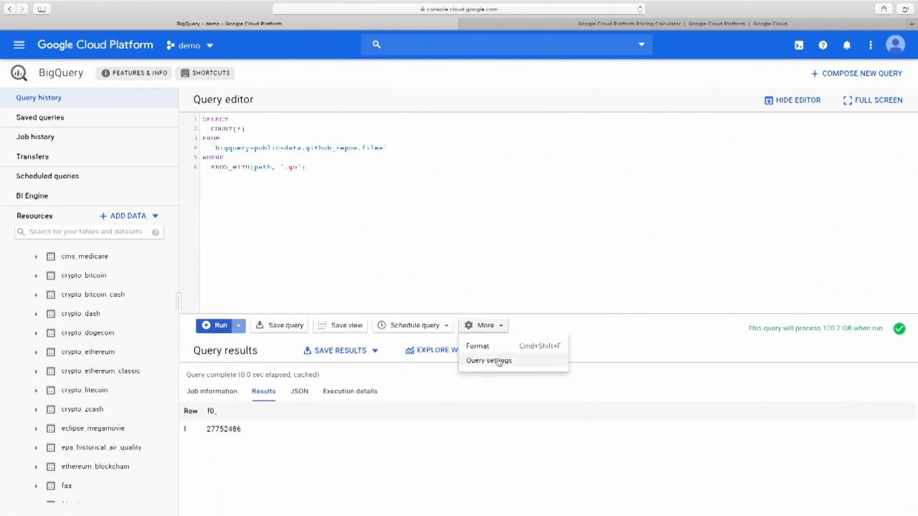
pyautogui.click(499, 362)
pyautogui.click(723, 378)
pyautogui.click(592, 501)
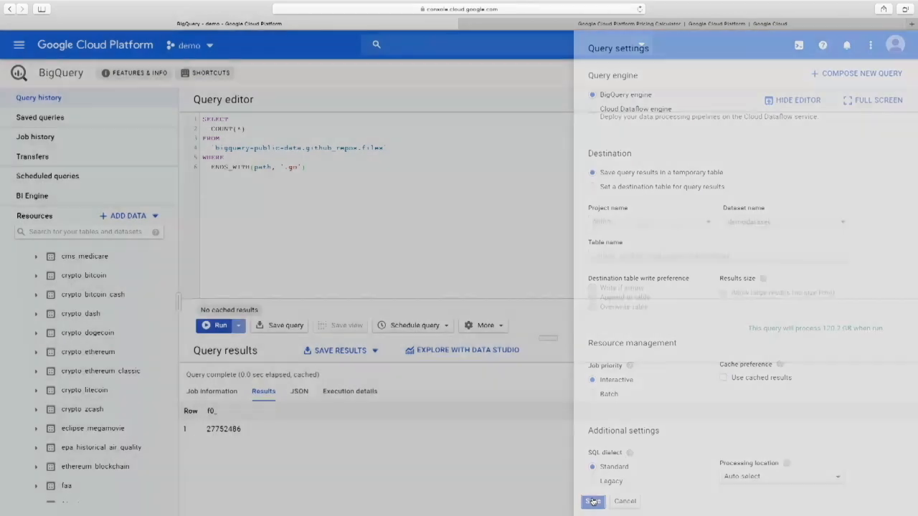
pyautogui.click(208, 325)
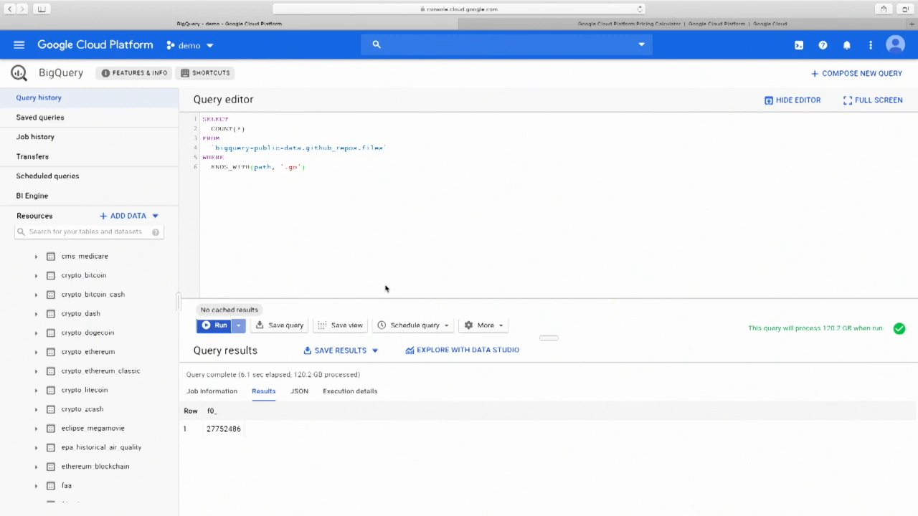
# Examine the execution details of the '.go' count query, including worker timing and the input rows of stage S00.
pyautogui.moveTo(547, 338); pyautogui.dragTo(556, 271)
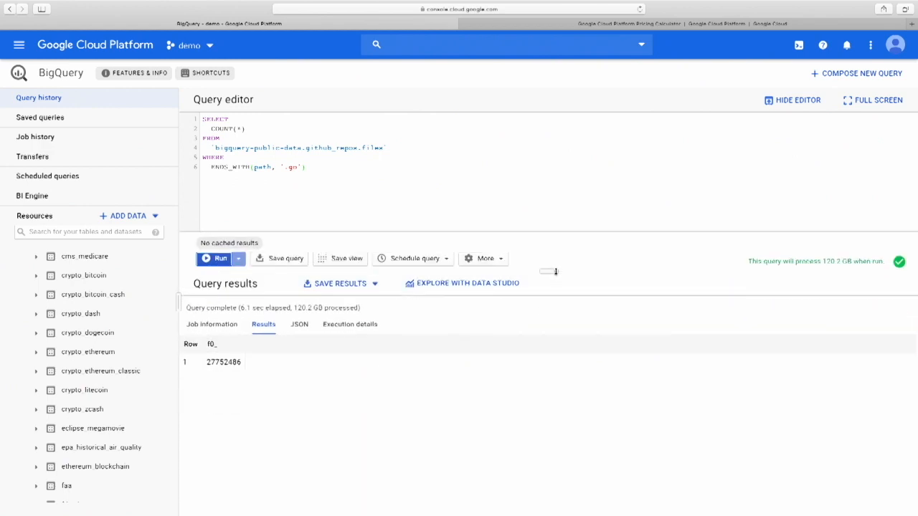
pyautogui.click(364, 326)
pyautogui.scroll(-2, 421, 435)
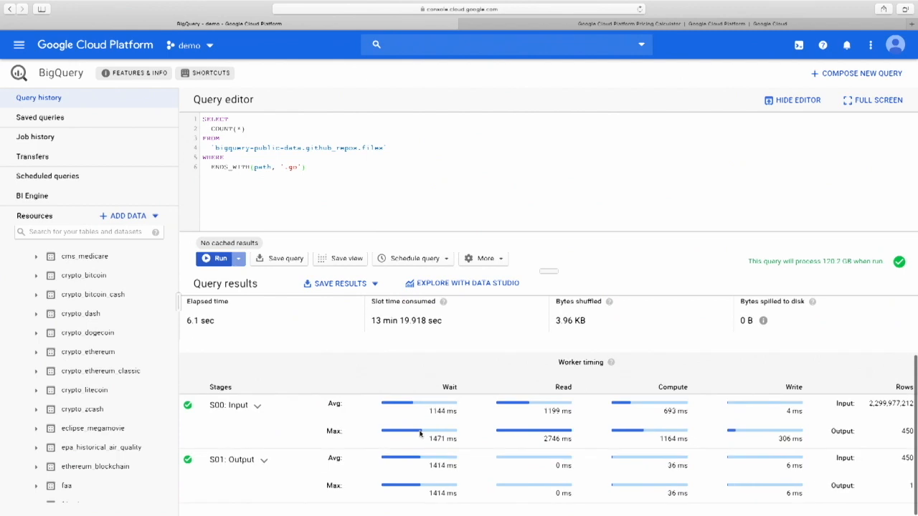
pyautogui.moveTo(869, 404); pyautogui.dragTo(908, 403)
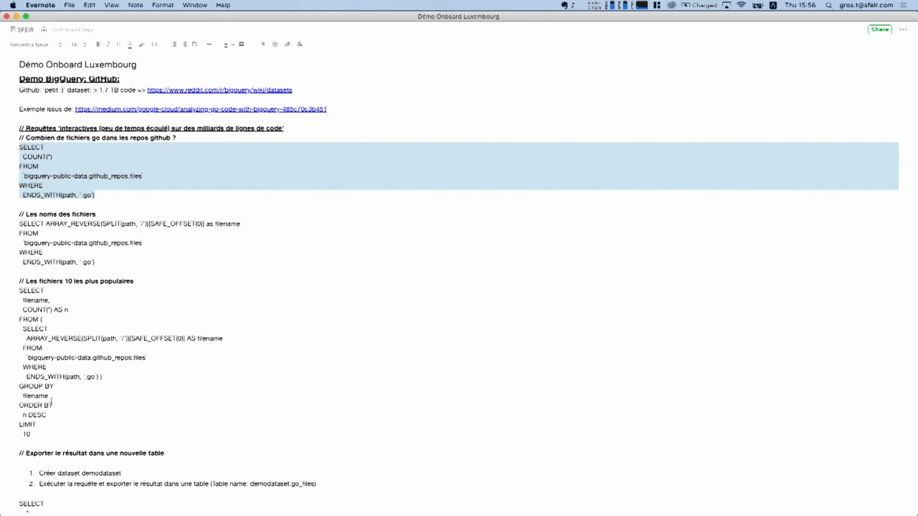
# Replace the editor's query with the note's query for the 10 most popular '.go' filenames, and enlarge the editor area to show it fully.
pyautogui.moveTo(33, 433); pyautogui.dragTo(15, 293)
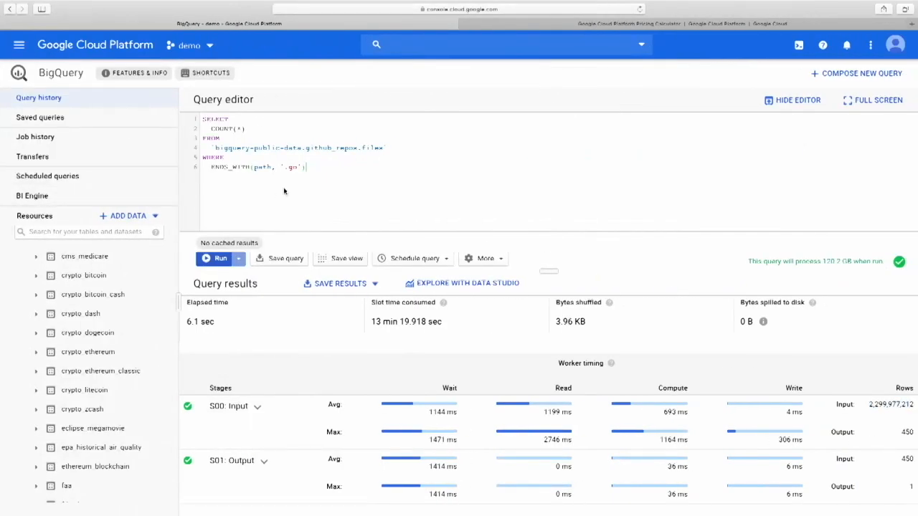
pyautogui.hotkey('ctrl', 'a')
pyautogui.hotkey('ctrl', 'v')
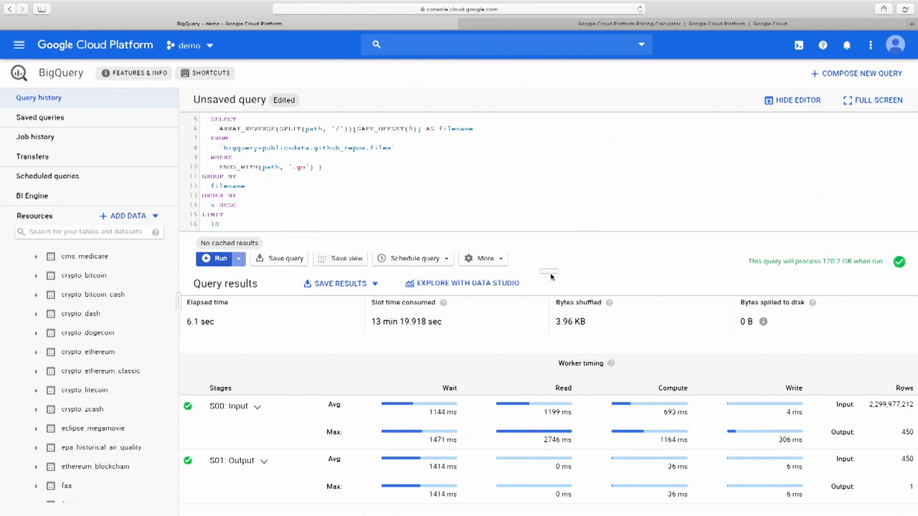
pyautogui.moveTo(548, 271); pyautogui.dragTo(546, 354)
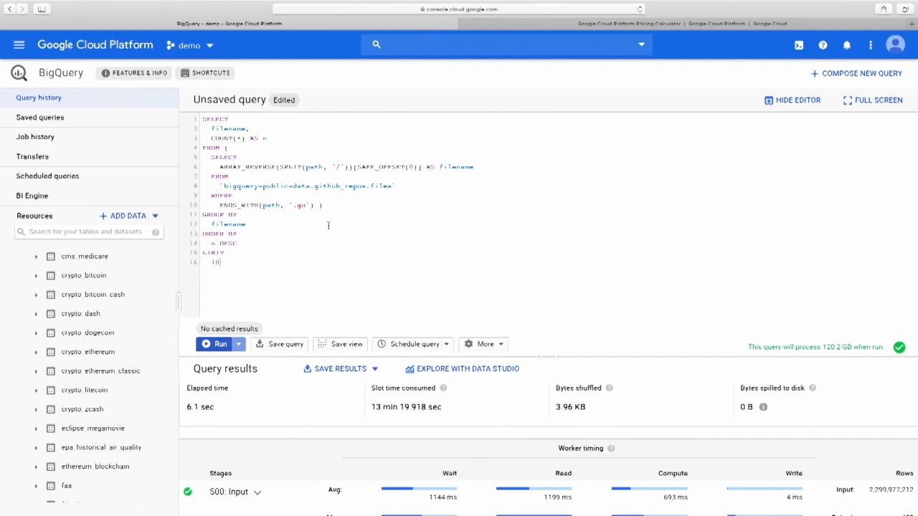
# Save the query settings with cached results off and run the query for the 10 most popular '.go' filenames, giving its results more room.
pyautogui.click(481, 345)
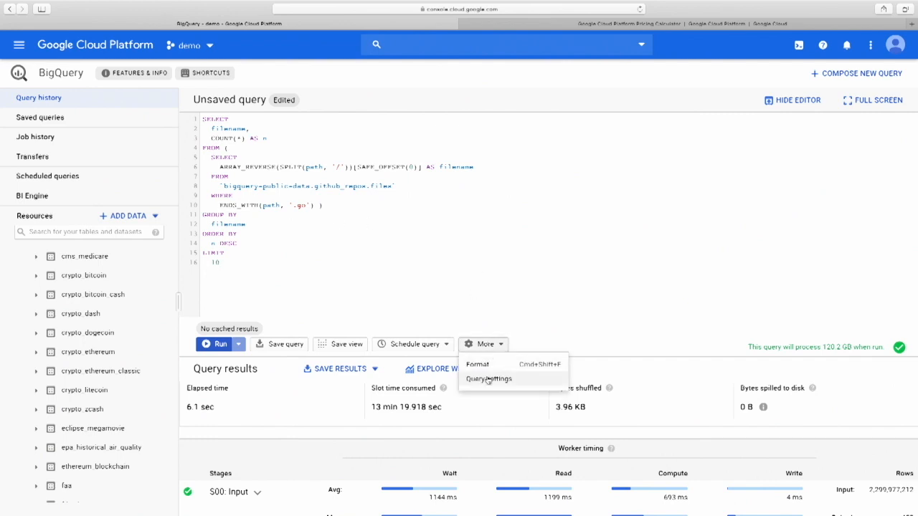
pyautogui.click(487, 380)
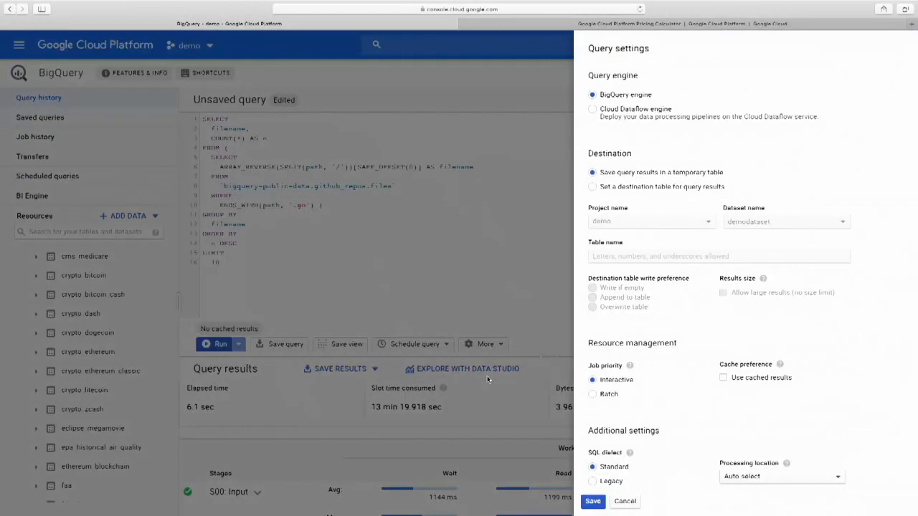
pyautogui.click(592, 501)
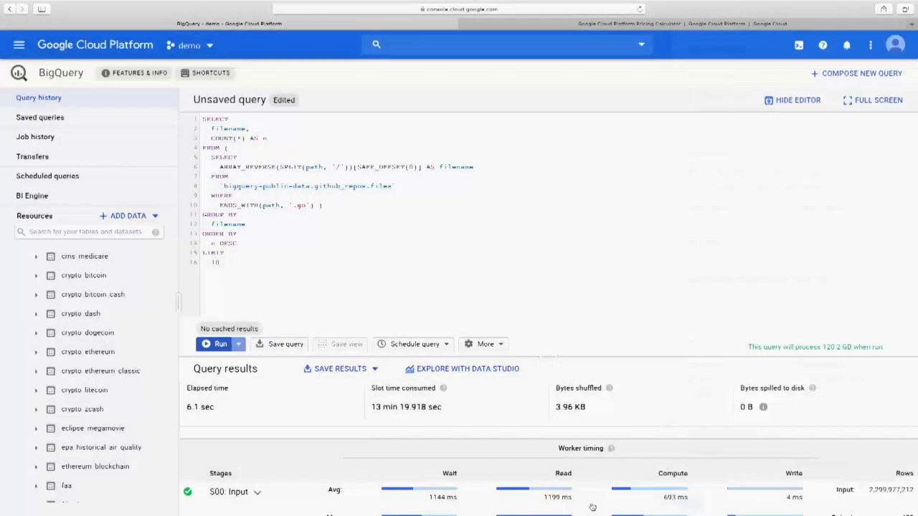
pyautogui.click(218, 345)
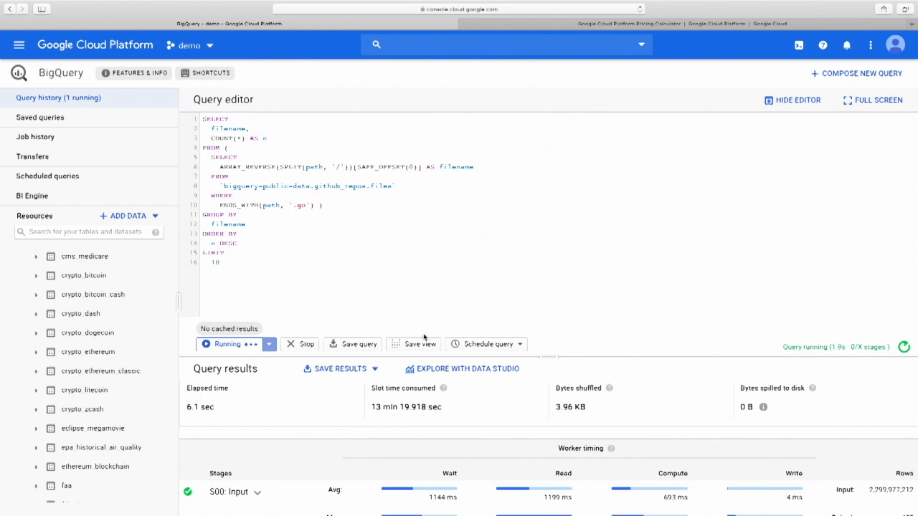
pyautogui.moveTo(547, 355); pyautogui.dragTo(540, 332)
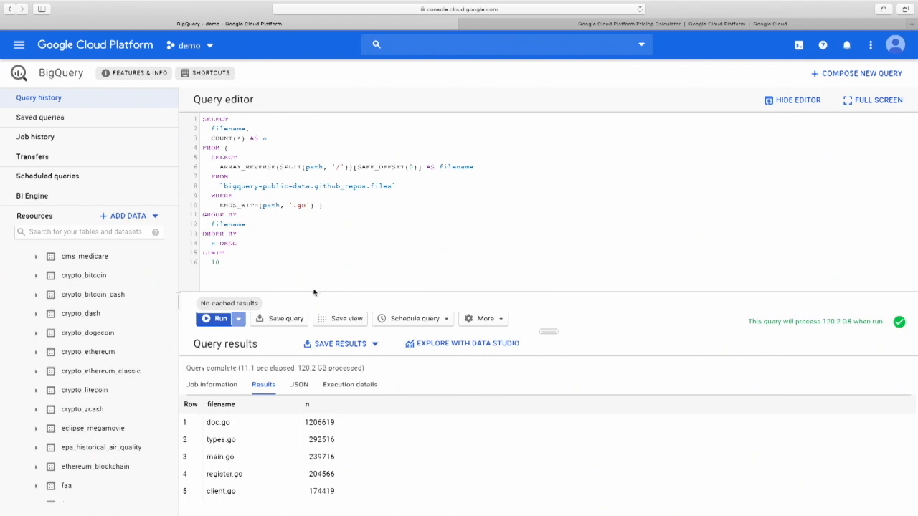
pyautogui.click(272, 274)
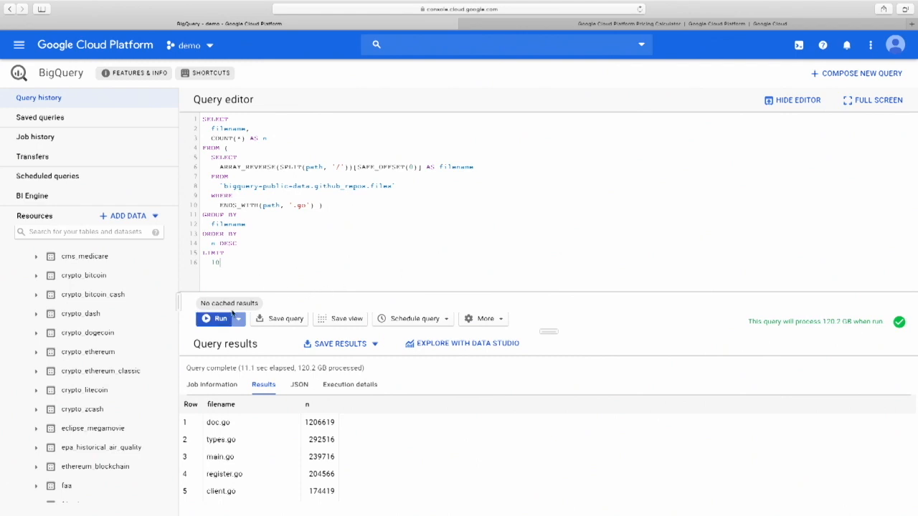